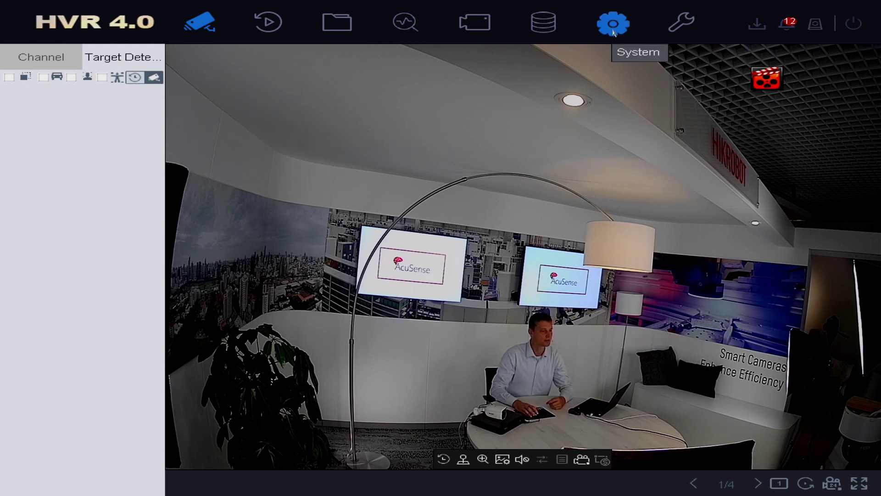
Leave the live view for the System settings' General page, with language, time zone and resolution options
{"action": "left_click", "coordinate": [613, 24]}
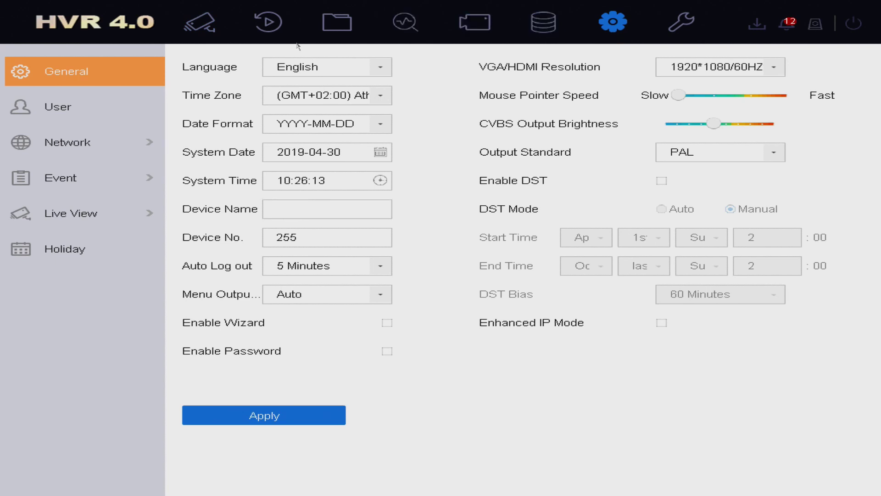
Go to Event > Normal Event > Smart Event and show camera A1's Intrusion detection settings
{"action": "left_click", "coordinate": [82, 181]}
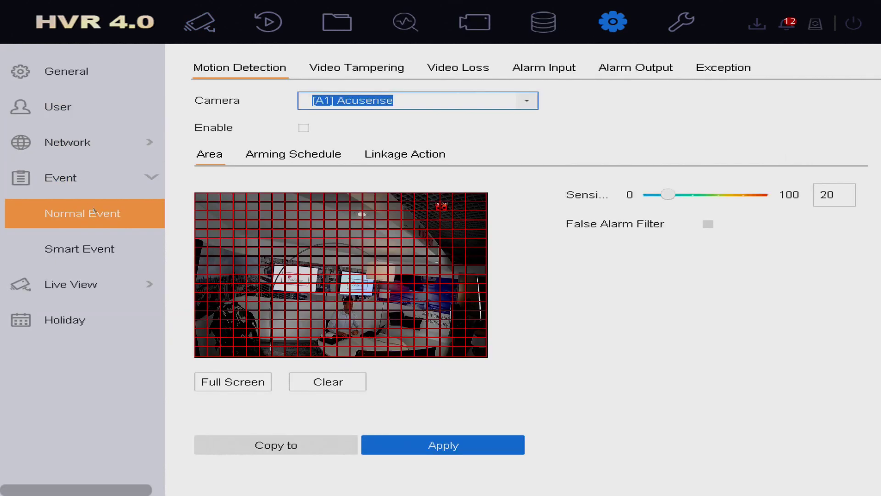
{"action": "left_click", "coordinate": [107, 251]}
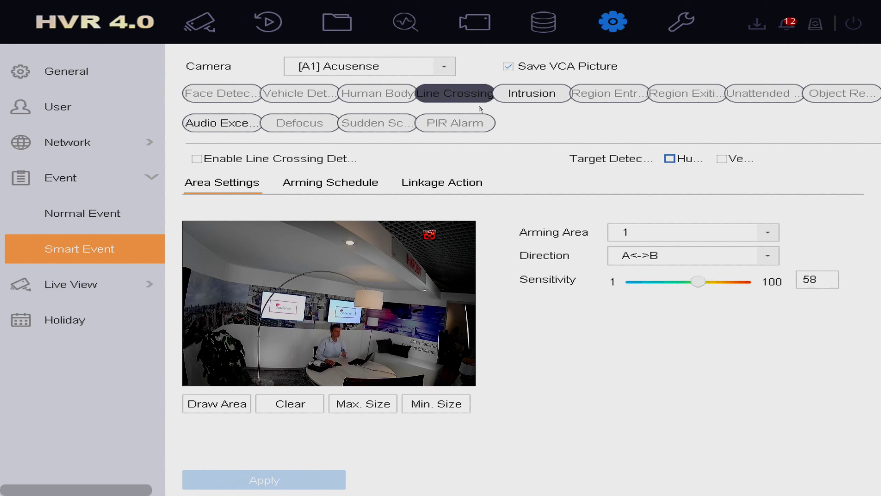
{"action": "left_click", "coordinate": [525, 100]}
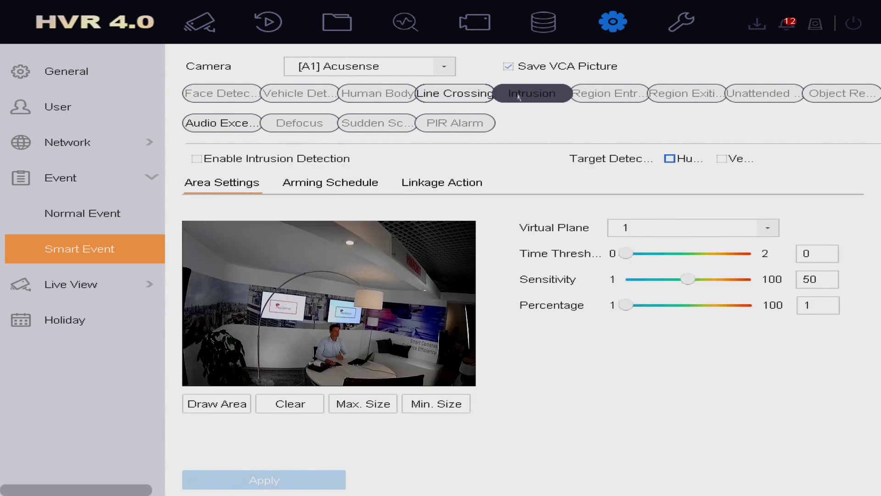
Enable Line Crossing Detection on camera A1 and limit its targets to humans
{"action": "left_click", "coordinate": [461, 98]}
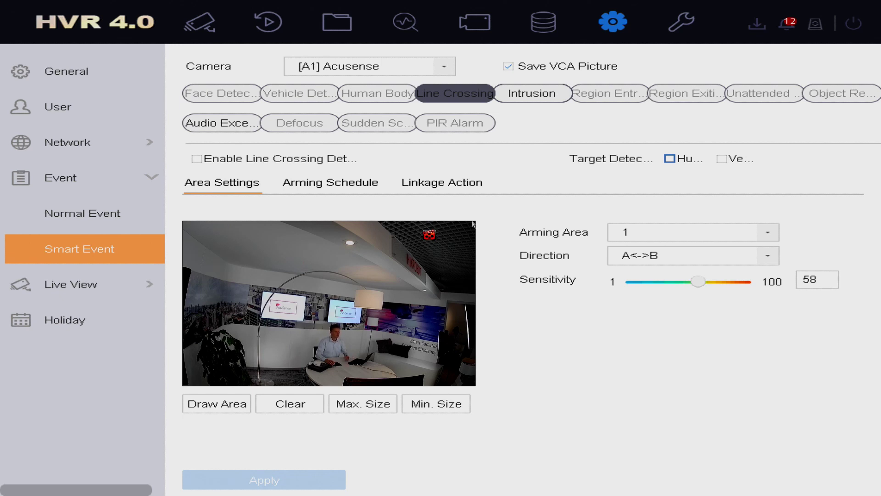
{"action": "left_click", "coordinate": [532, 94]}
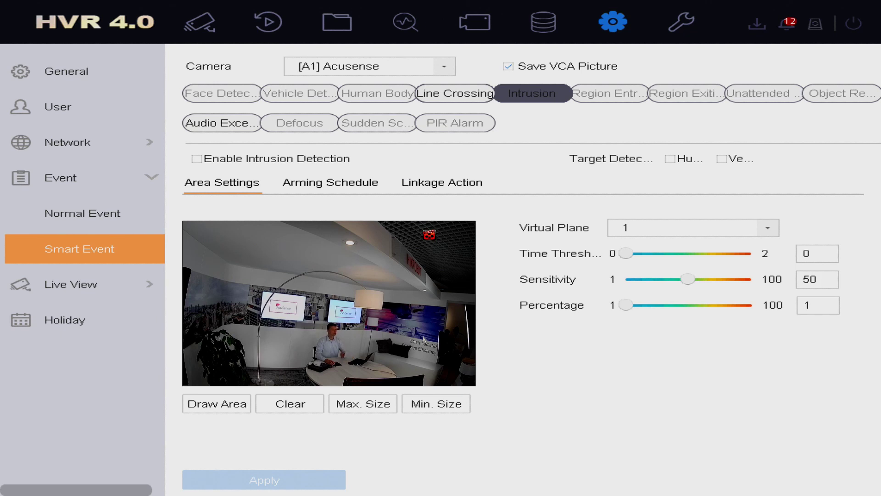
{"action": "left_click", "coordinate": [449, 95]}
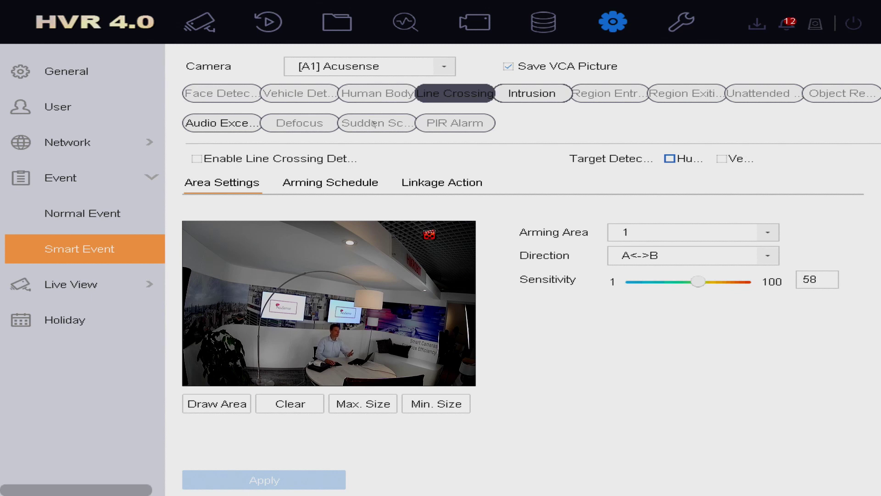
{"action": "left_click", "coordinate": [195, 159]}
{"action": "left_click", "coordinate": [195, 159]}
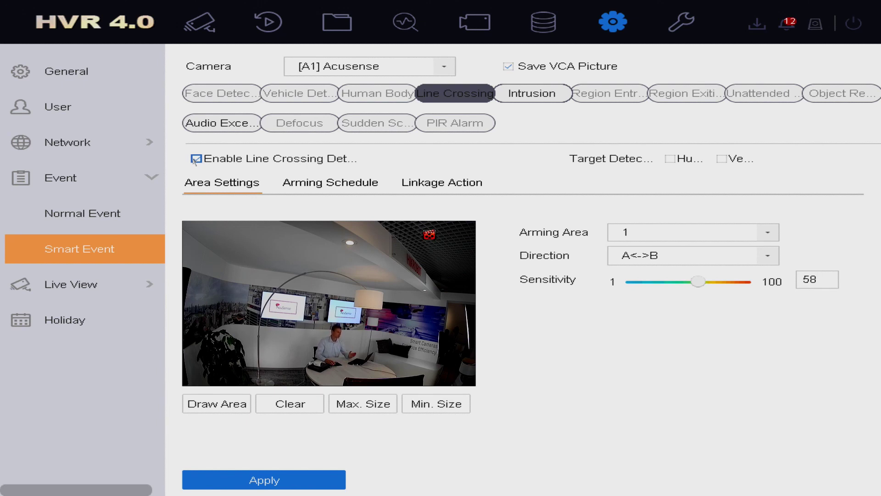
{"action": "left_click", "coordinate": [671, 160]}
Draw crossing line #1 on the preview's left half and set its direction to A<->B
{"action": "left_click", "coordinate": [227, 408]}
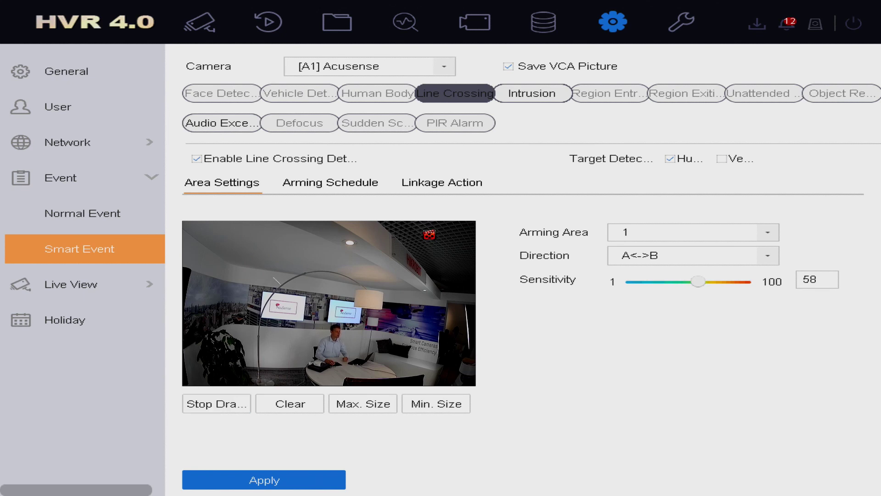
{"action": "left_click_drag", "start_coordinate": [272, 275], "coordinate": [282, 364]}
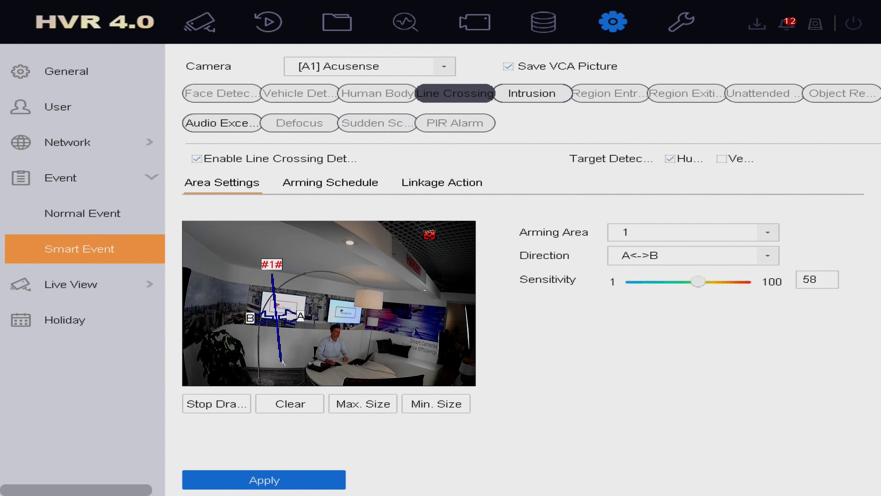
{"action": "left_click", "coordinate": [615, 255]}
{"action": "left_click", "coordinate": [660, 305]}
{"action": "left_click", "coordinate": [659, 260]}
{"action": "left_click", "coordinate": [666, 329]}
{"action": "left_click", "coordinate": [659, 258]}
{"action": "left_click", "coordinate": [656, 278]}
Lower sensitivity to 50, stop drawing, apply the settings and return to Live View
{"action": "left_click_drag", "start_coordinate": [700, 286], "coordinate": [690, 287]}
{"action": "left_click", "coordinate": [224, 404]}
{"action": "left_click", "coordinate": [286, 483]}
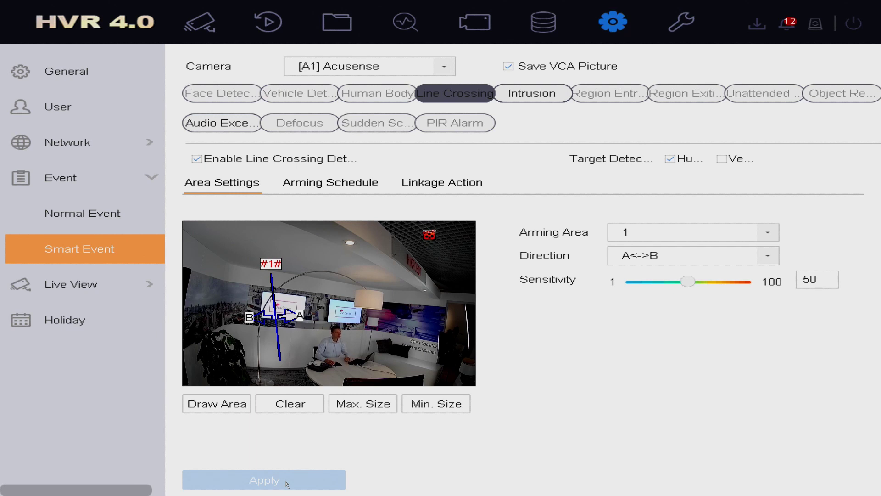
{"action": "left_click", "coordinate": [200, 22]}
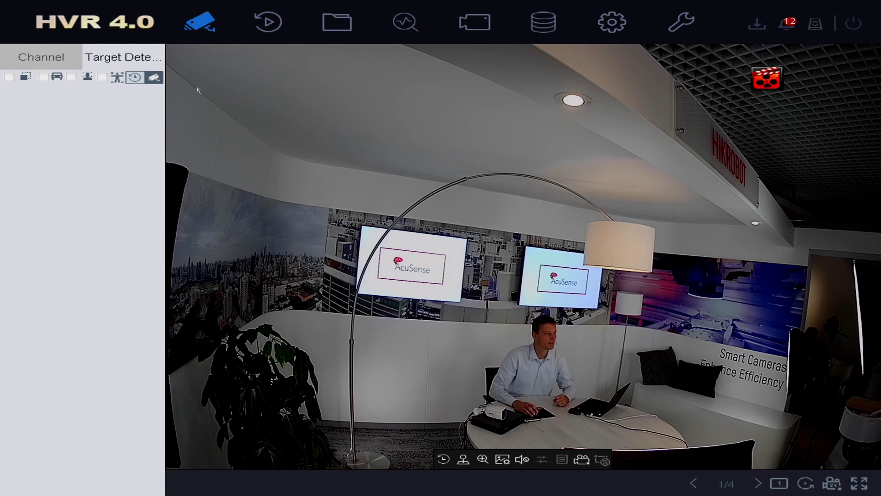
Play camera A1's 10:29 human capture from the Target Detection list, then close it
{"action": "left_click", "coordinate": [41, 61]}
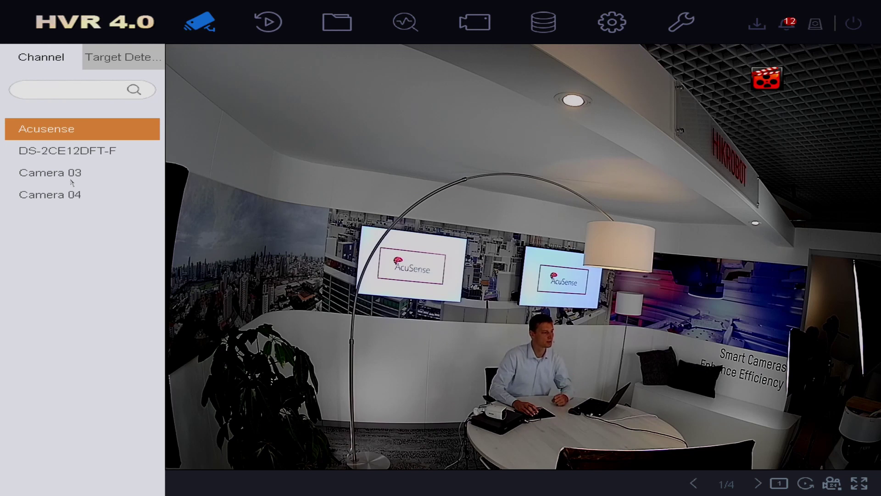
{"action": "left_click", "coordinate": [110, 61]}
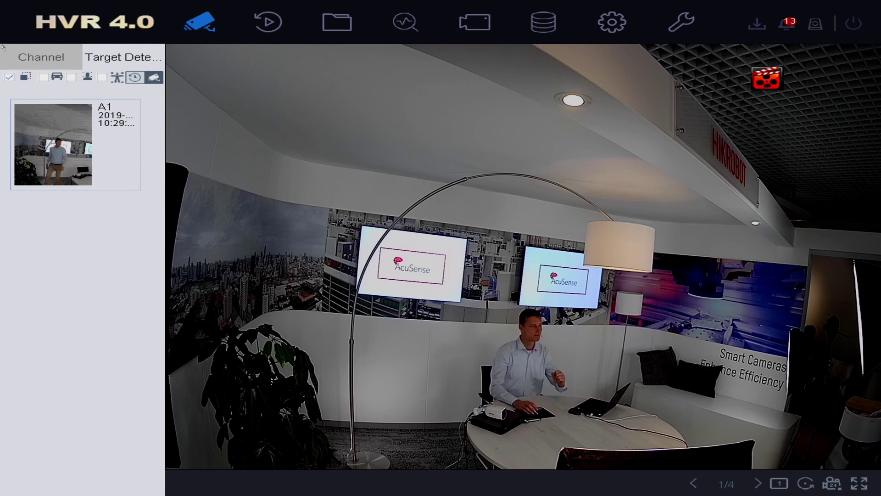
{"action": "left_click", "coordinate": [64, 147]}
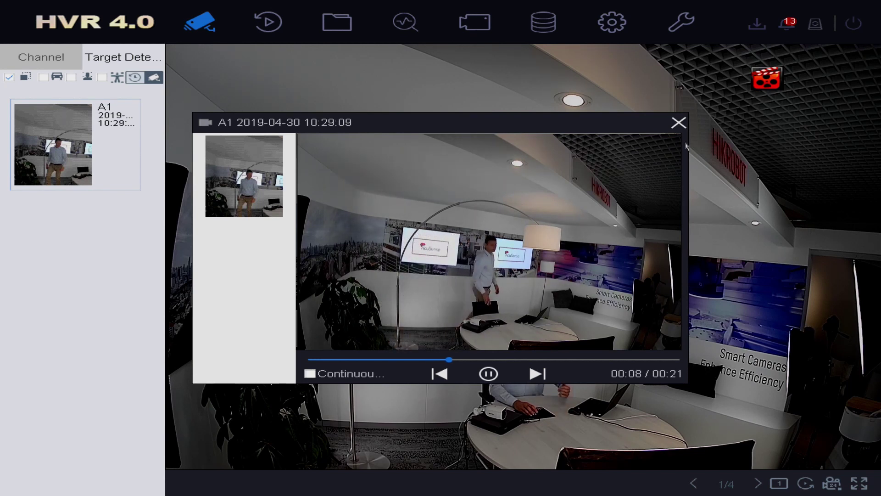
{"action": "left_click", "coordinate": [679, 123]}
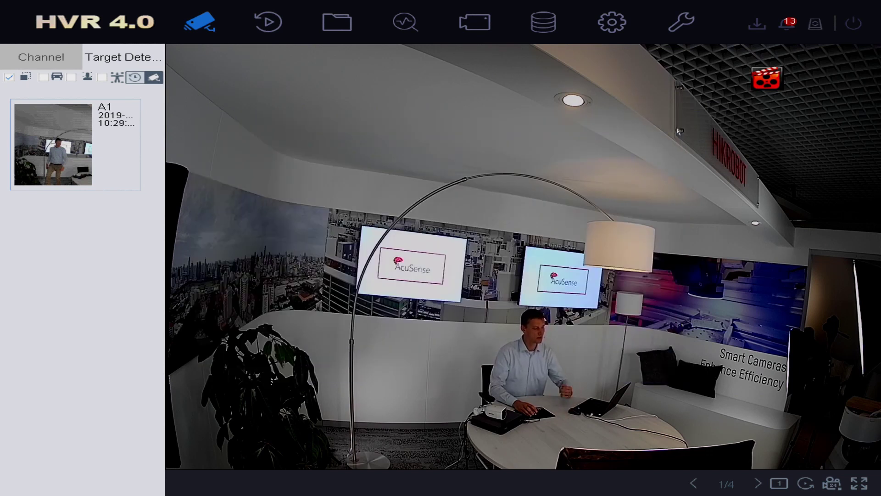
Search the Acusense camera's recordings for Line Crossing events and play the single 10:29 result
{"action": "left_click", "coordinate": [270, 33]}
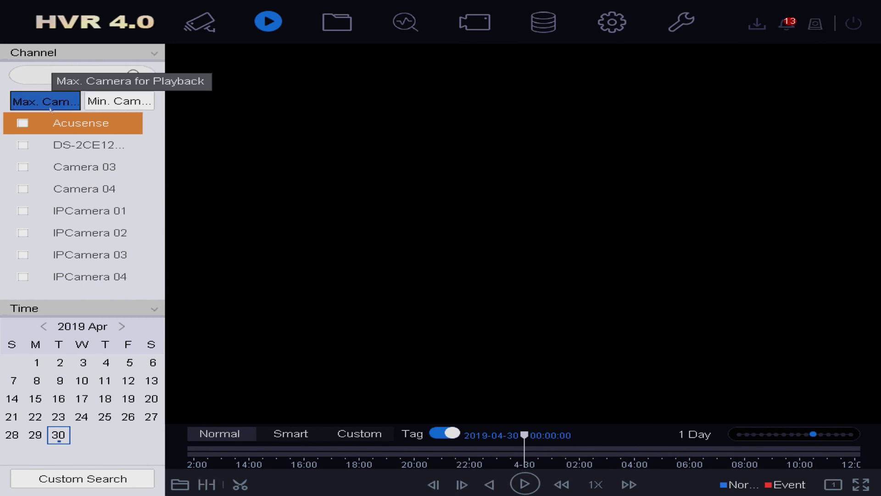
{"action": "left_click", "coordinate": [22, 123]}
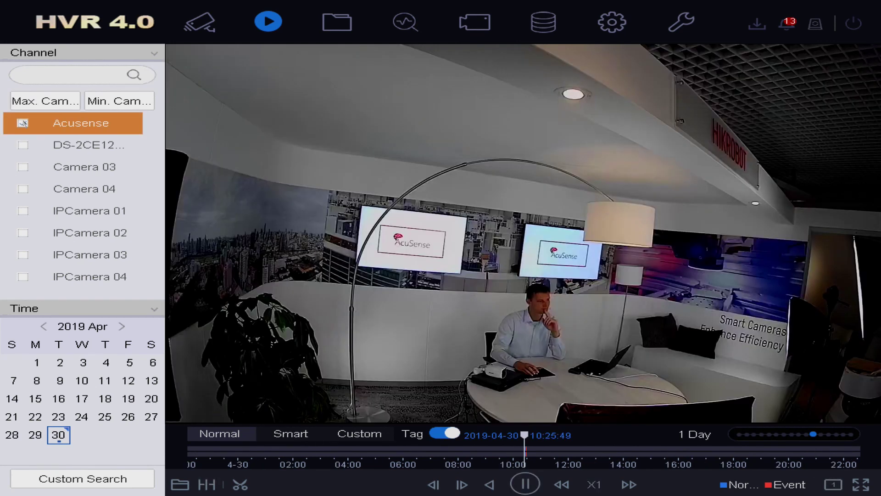
{"action": "left_click", "coordinate": [112, 480]}
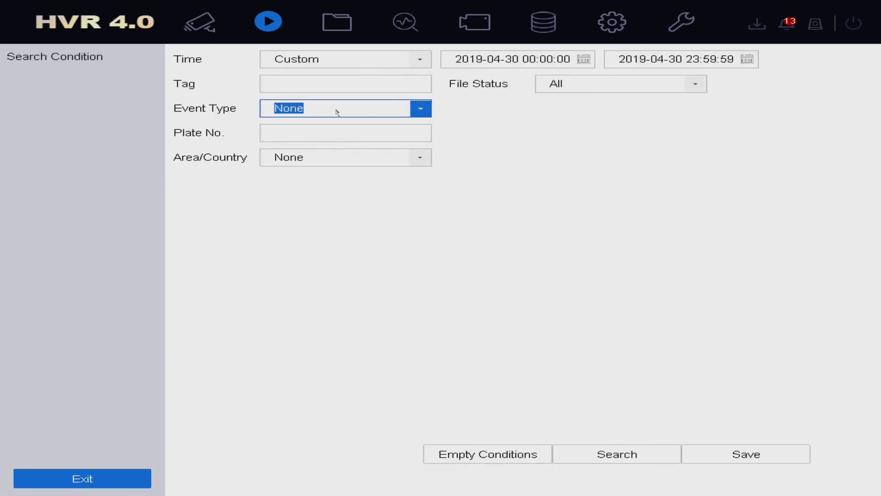
{"action": "left_click", "coordinate": [337, 111]}
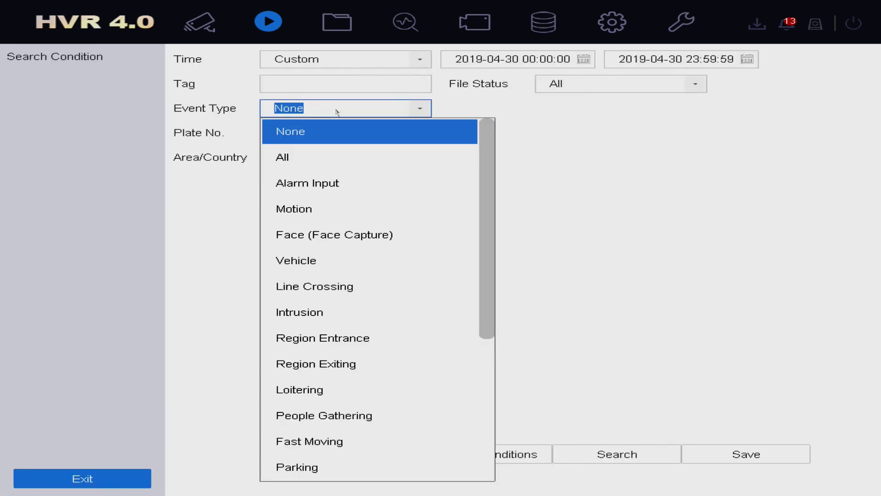
{"action": "left_click", "coordinate": [372, 287]}
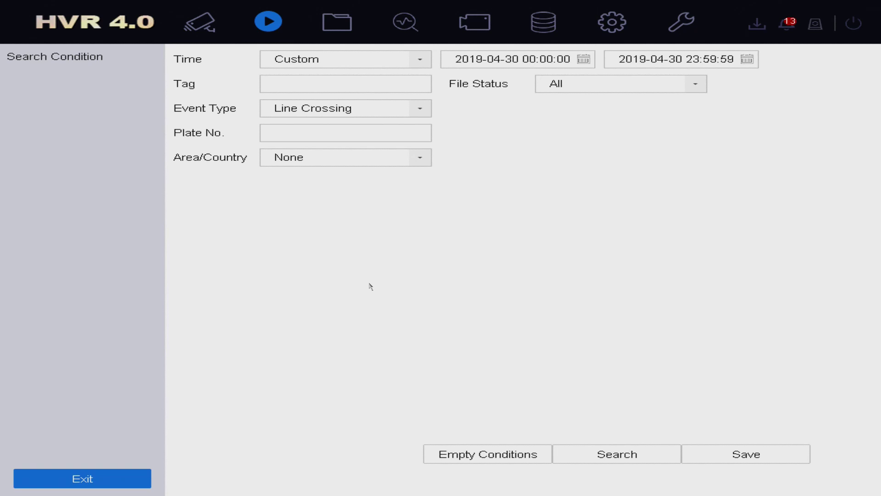
{"action": "left_click", "coordinate": [615, 455]}
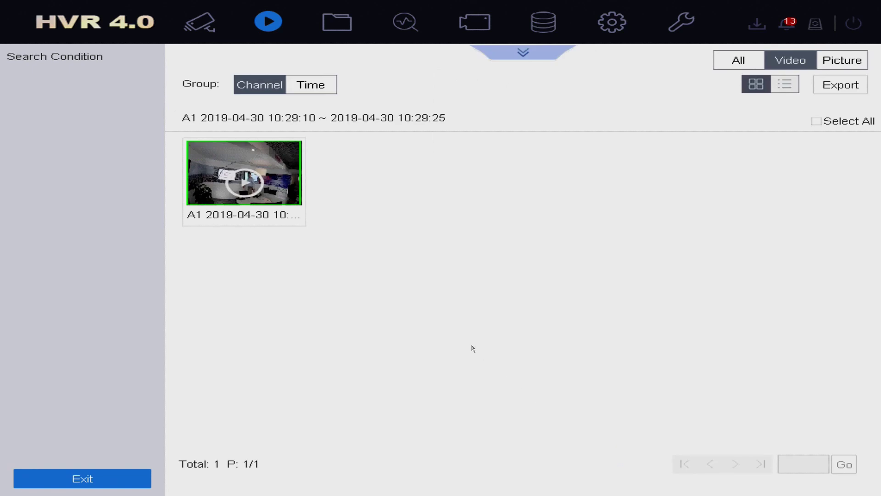
{"action": "double_click", "coordinate": [266, 177]}
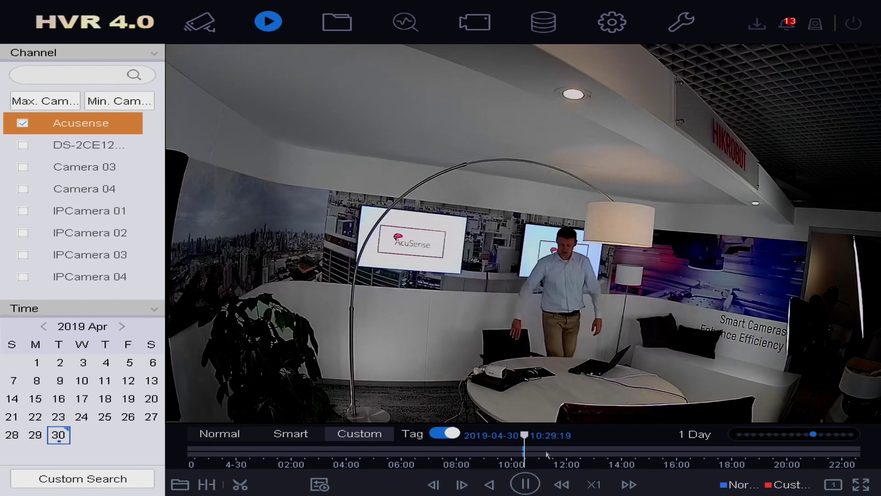
In file management, leave event type at None and choose the Human files search
{"action": "left_click", "coordinate": [342, 28]}
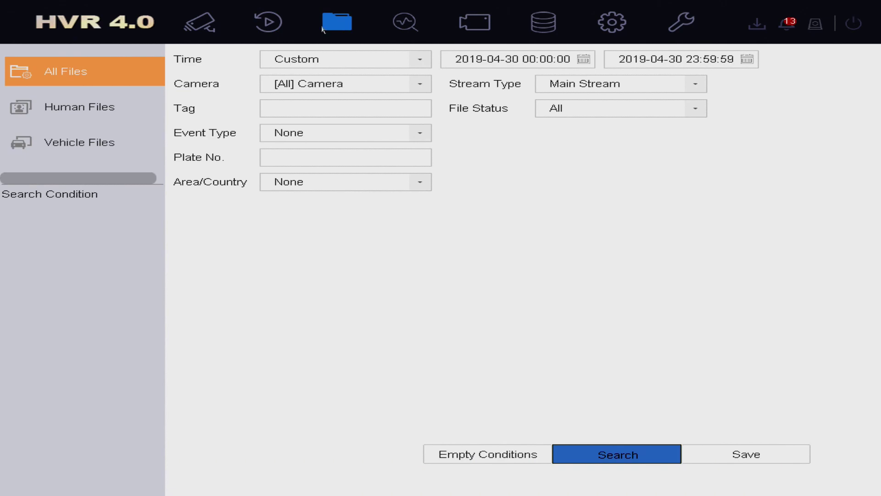
{"action": "left_click", "coordinate": [315, 134]}
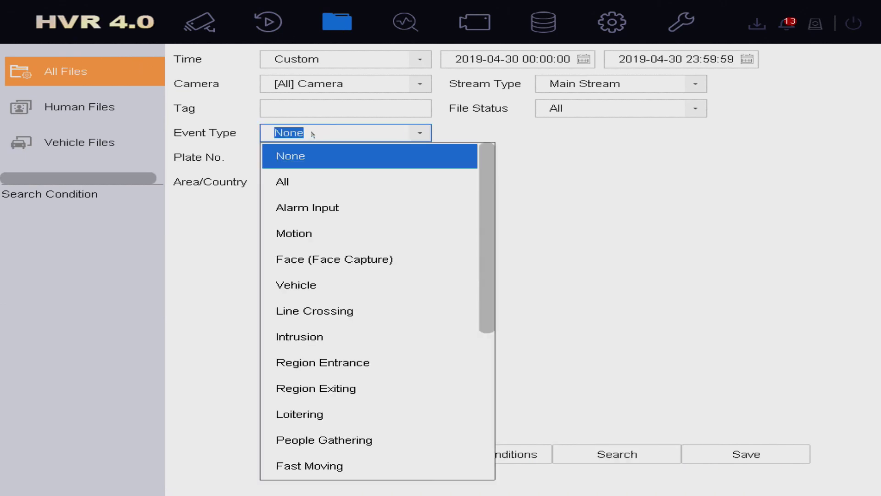
{"action": "left_click", "coordinate": [95, 113]}
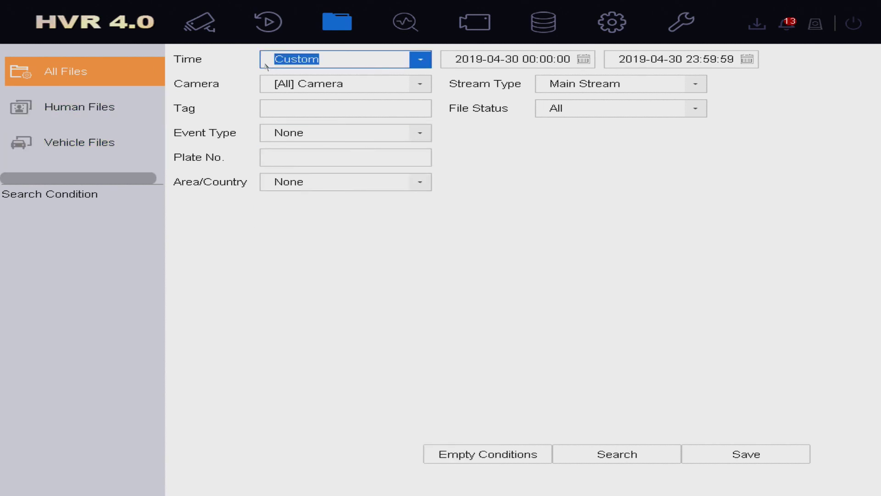
{"action": "left_click", "coordinate": [56, 107]}
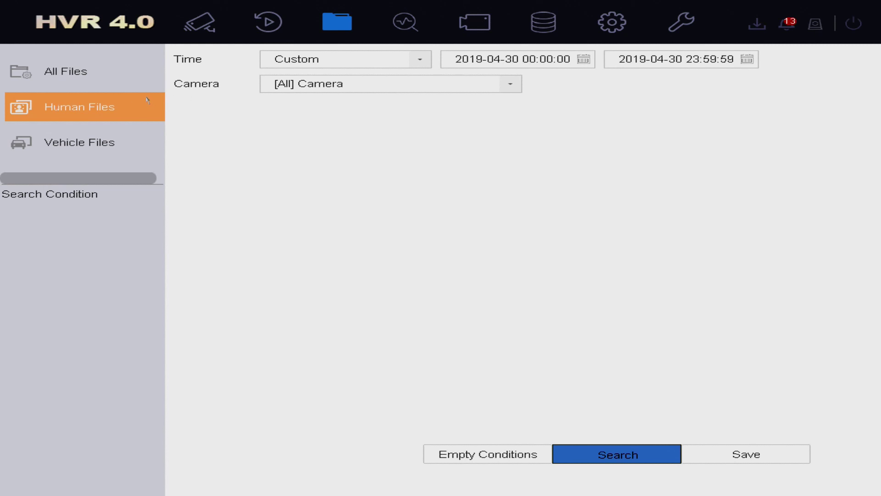
{"action": "left_click", "coordinate": [105, 142]}
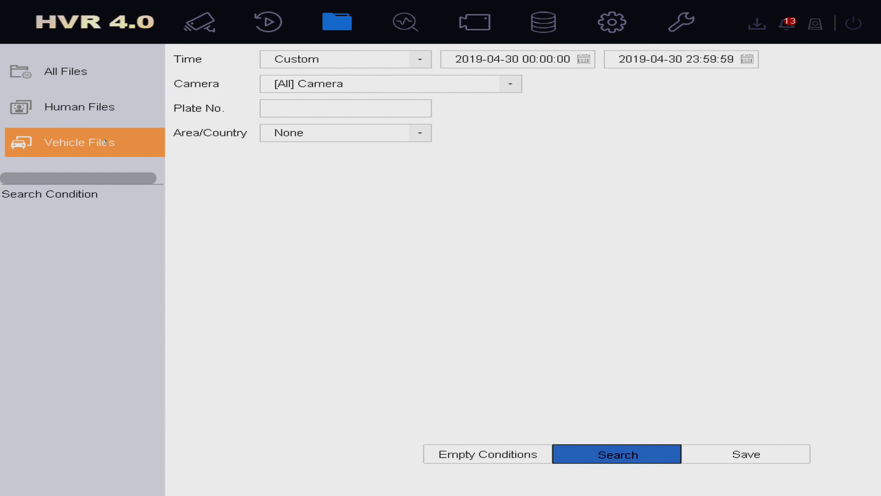
{"action": "left_click", "coordinate": [80, 103]}
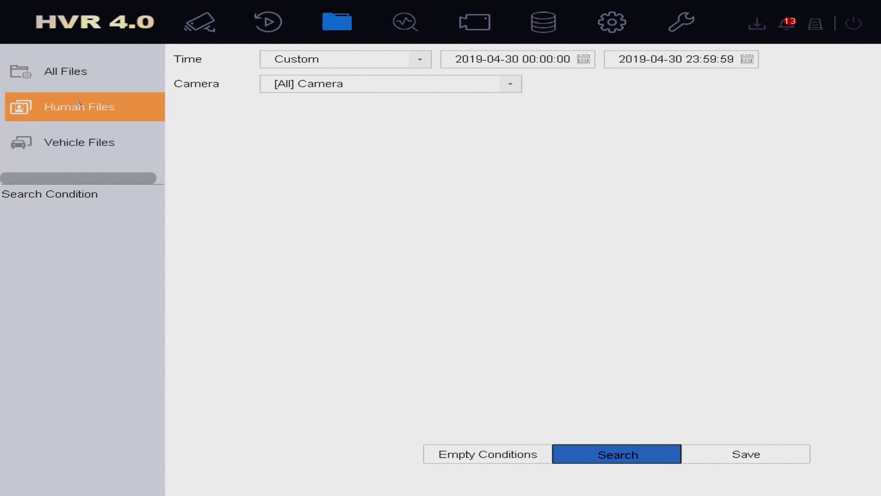
{"action": "left_click", "coordinate": [482, 65]}
{"action": "key", "text": "BackSpace"}
{"action": "left_click", "coordinate": [482, 79]}
{"action": "left_click", "coordinate": [636, 455]}
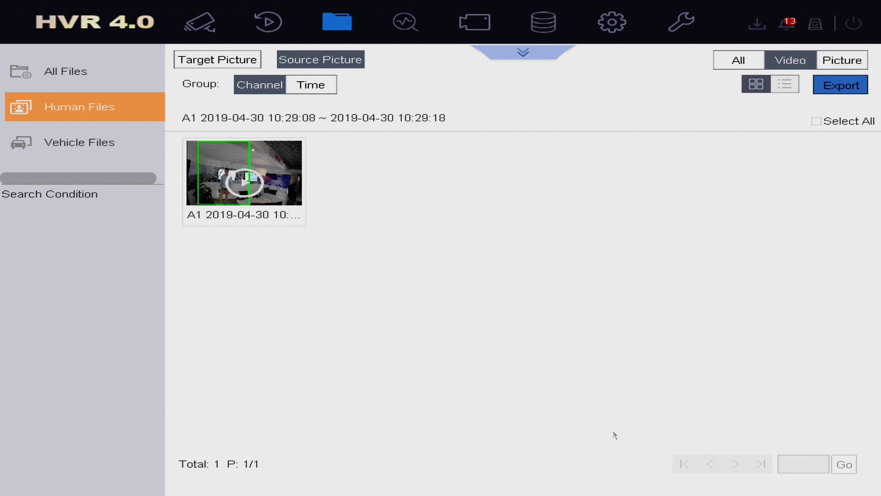
{"action": "left_click", "coordinate": [239, 175]}
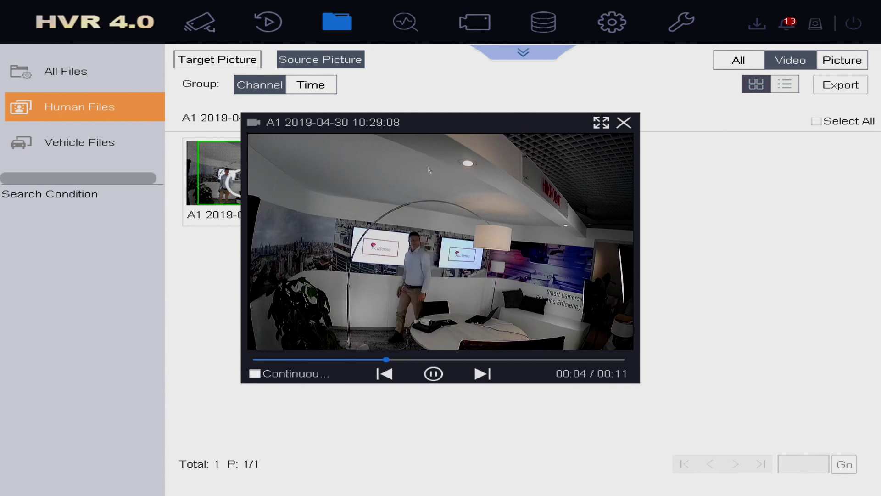
{"action": "left_click", "coordinate": [624, 122]}
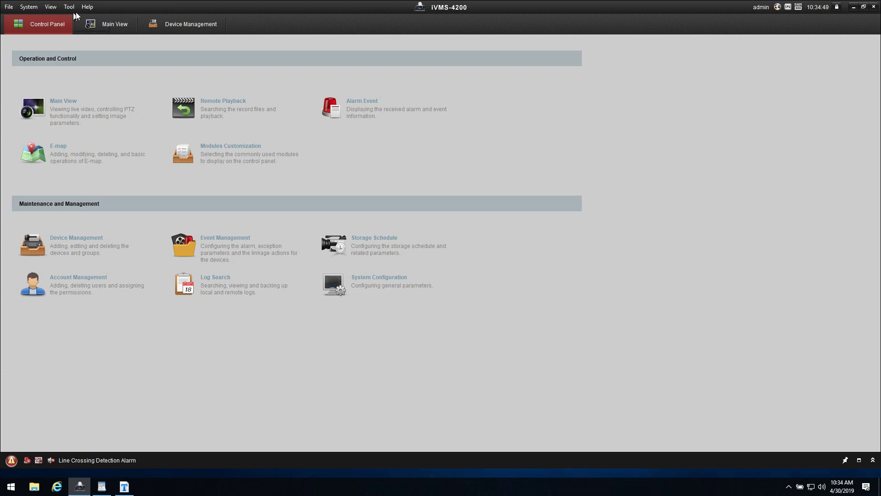
Check the iVMS-4200 version under Help > About, then bring up Modules Customization
{"action": "left_click", "coordinate": [87, 6]}
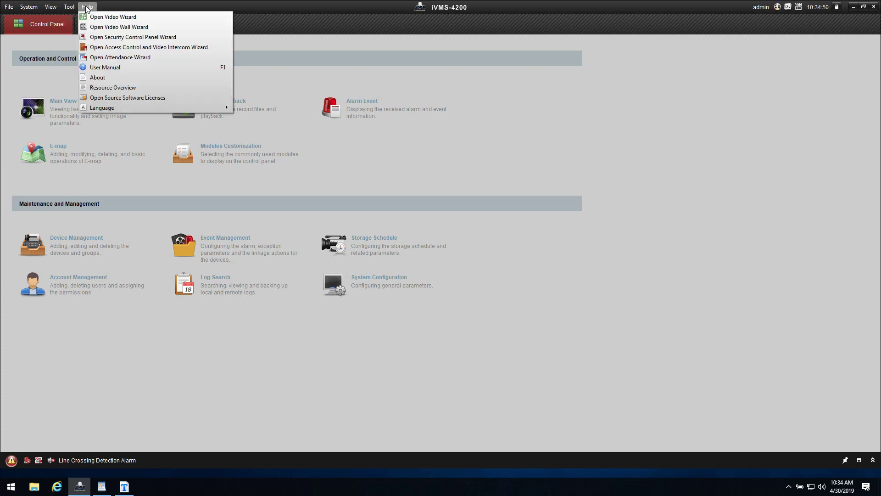
{"action": "left_click", "coordinate": [101, 78]}
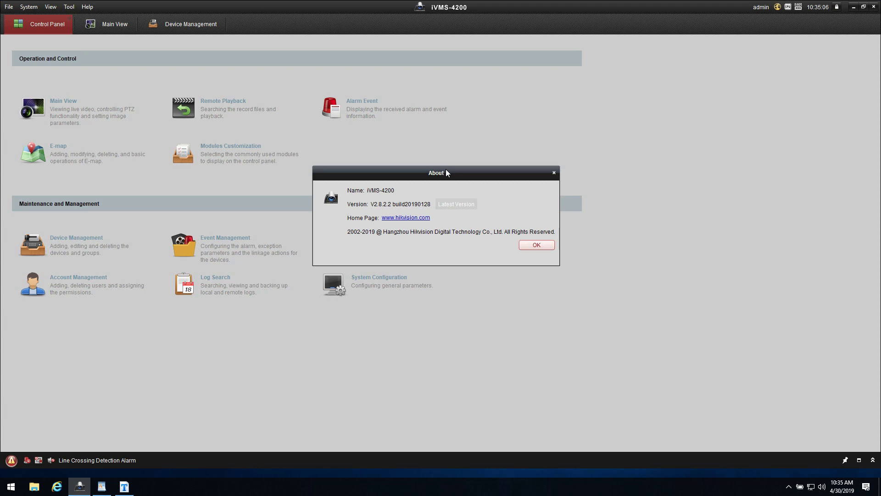
{"action": "left_click", "coordinate": [553, 174]}
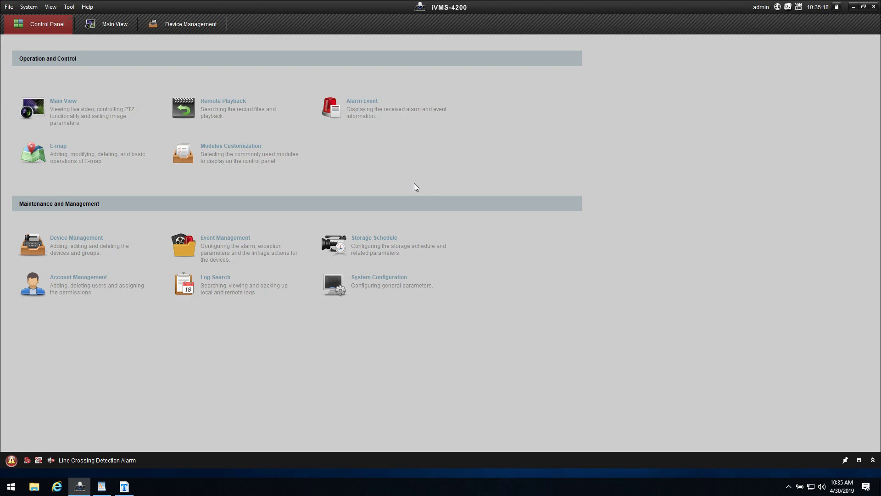
{"action": "left_click", "coordinate": [272, 166]}
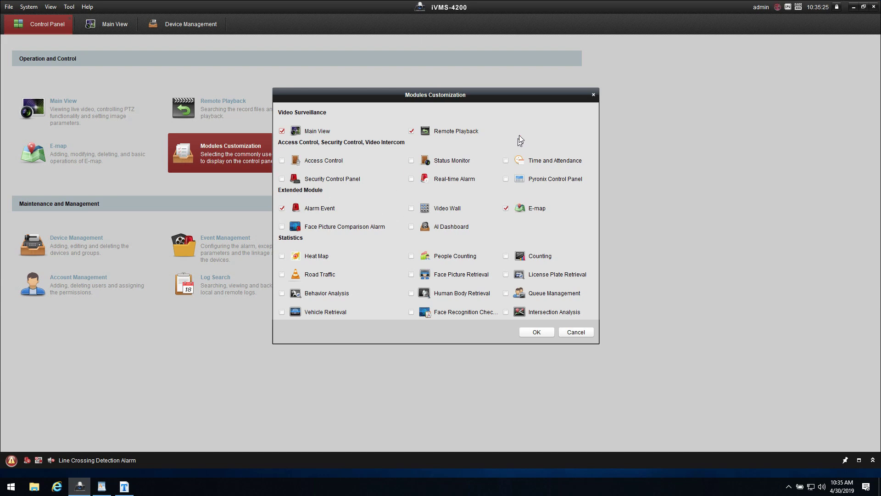
Tick Behavior Analysis, Vehicle Retrieval and Human Body Retrieval and confirm with OK
{"action": "left_click_drag", "start_coordinate": [541, 97], "coordinate": [523, 87]}
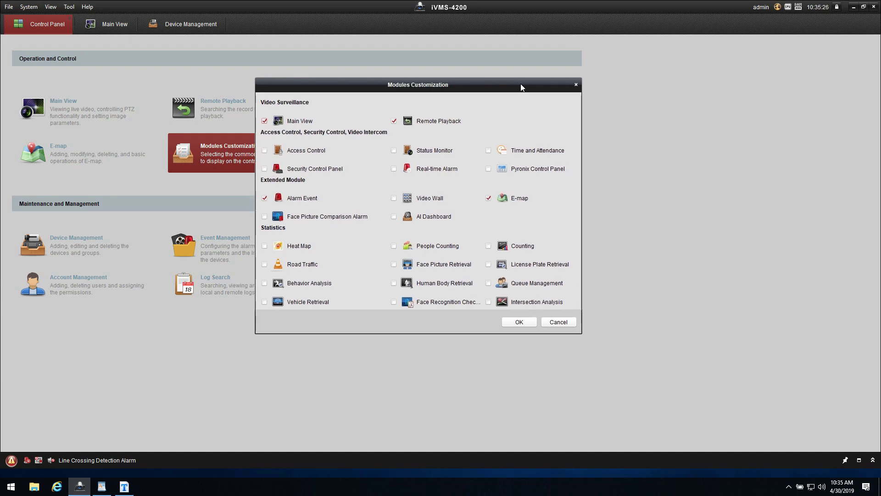
{"action": "left_click", "coordinate": [266, 283]}
{"action": "left_click", "coordinate": [265, 303]}
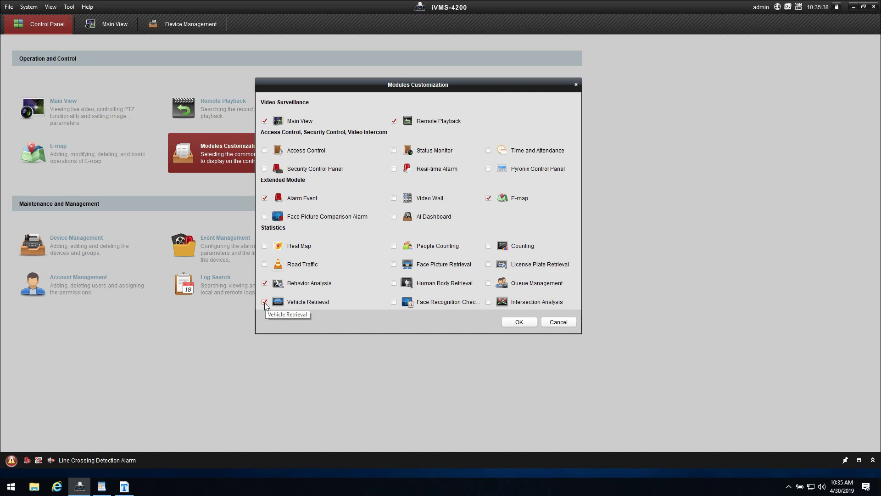
{"action": "left_click", "coordinate": [394, 283]}
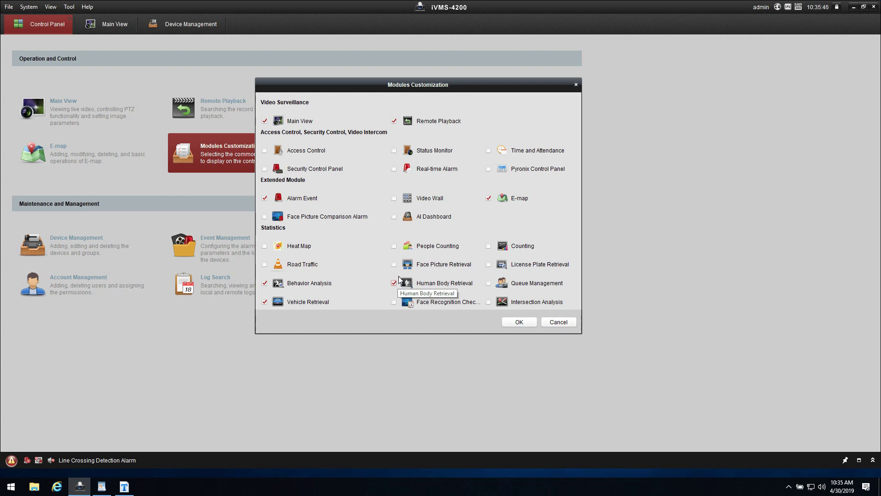
{"action": "left_click", "coordinate": [518, 321]}
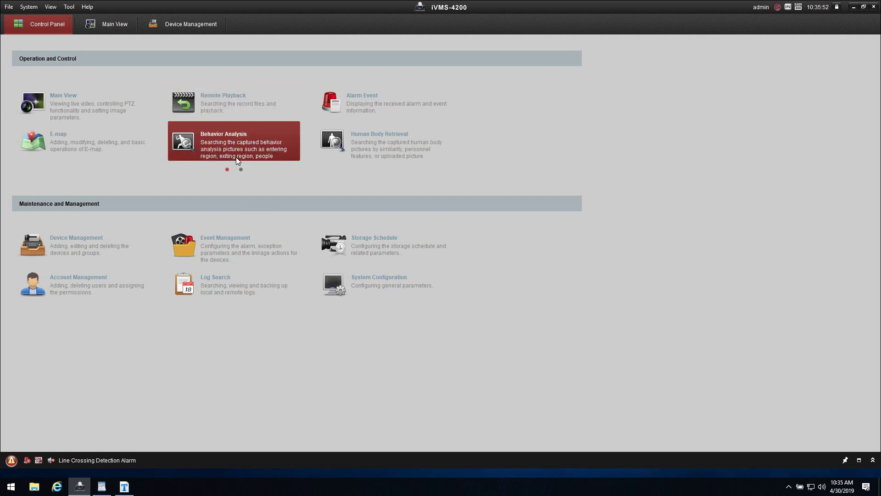
Open Behavior Analysis with Camera1 selected and Line Crossing as the alarm type
{"action": "left_click", "coordinate": [91, 254]}
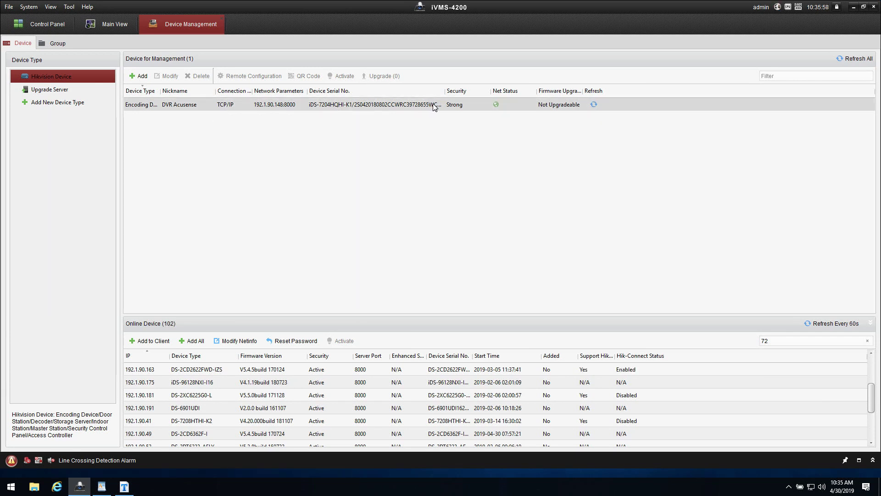
{"action": "left_click", "coordinate": [60, 25]}
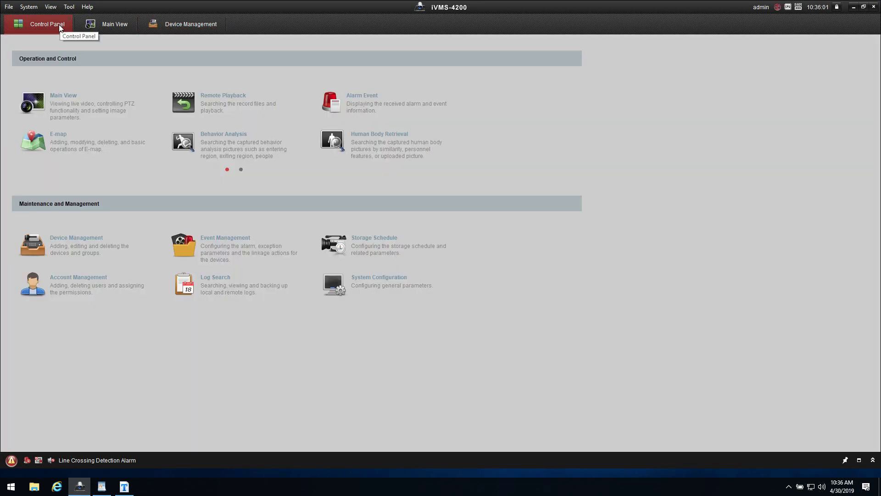
{"action": "left_click", "coordinate": [230, 143]}
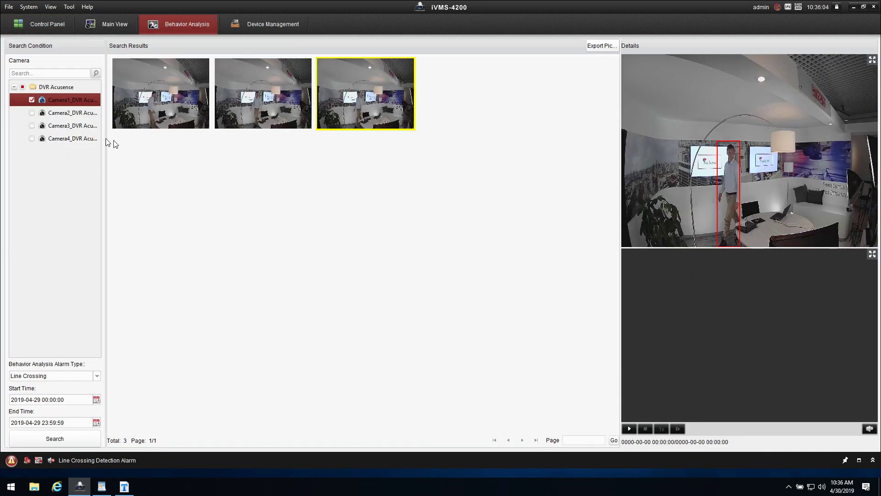
{"action": "left_click", "coordinate": [30, 94]}
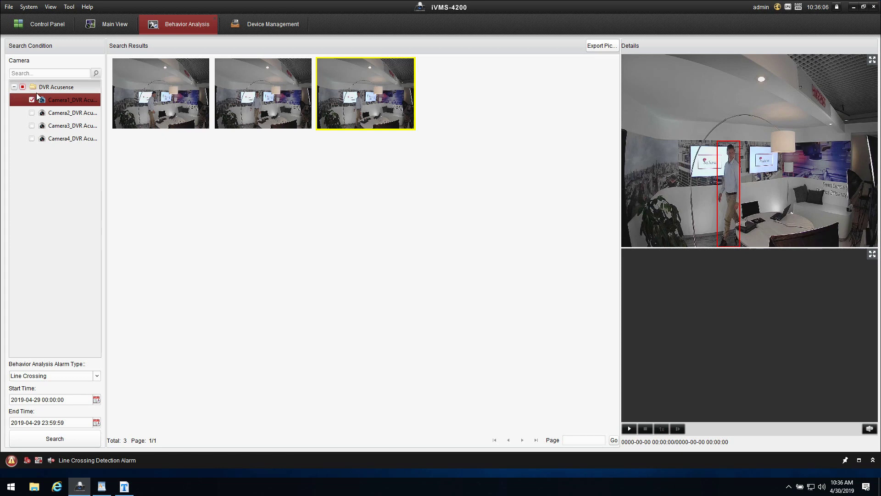
{"action": "left_click", "coordinate": [96, 376]}
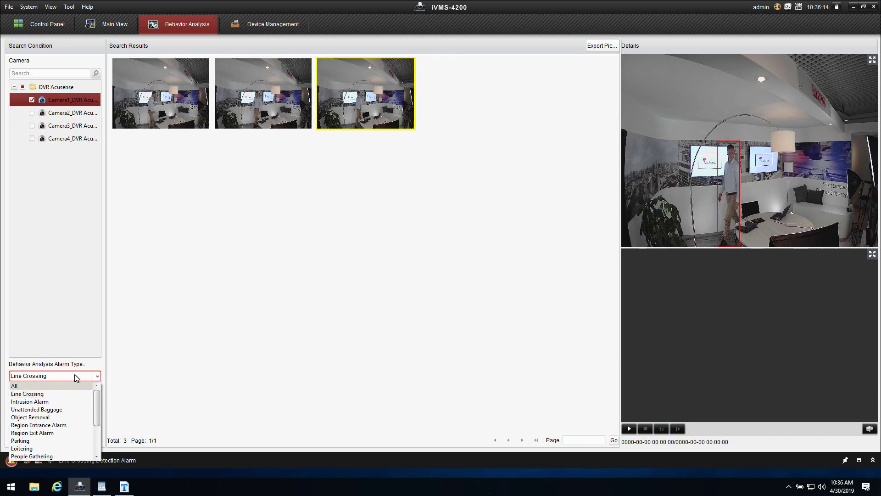
{"action": "left_click", "coordinate": [89, 377]}
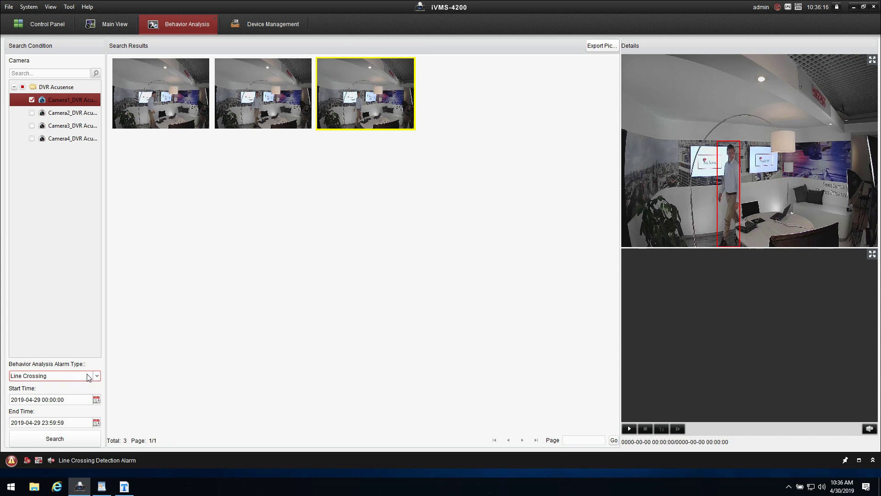
Search line-crossing events through 30 April, play the single capture, and return to Control Panel
{"action": "left_click", "coordinate": [55, 439]}
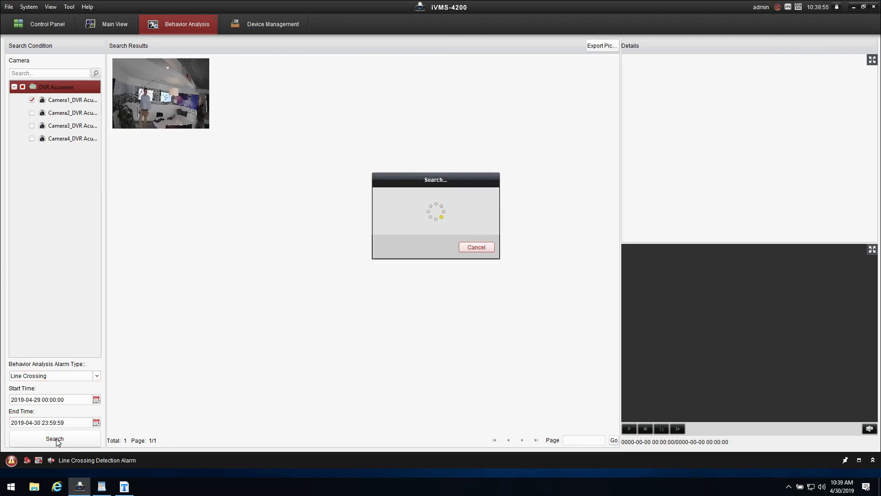
{"action": "left_click", "coordinate": [186, 112]}
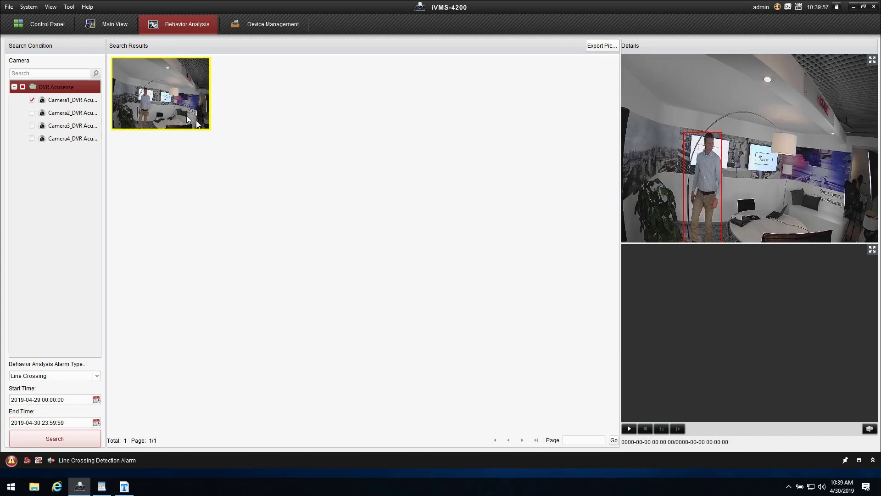
{"action": "left_click", "coordinate": [629, 429]}
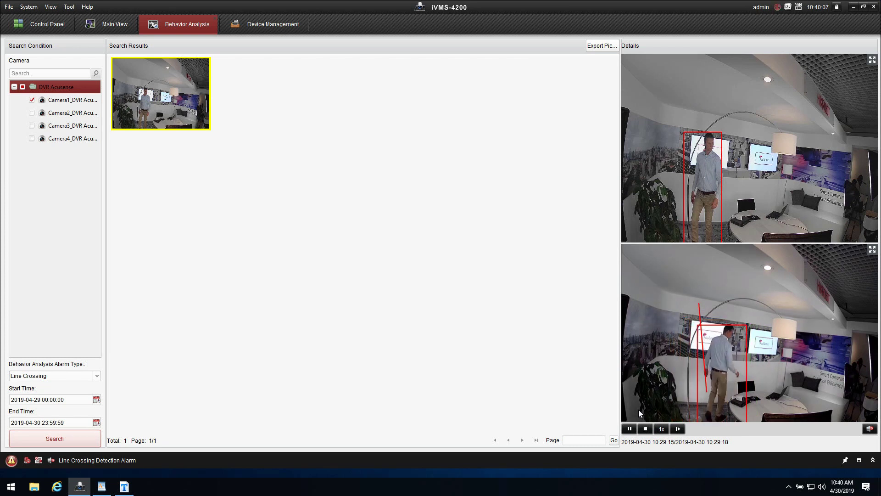
{"action": "left_click", "coordinate": [64, 28]}
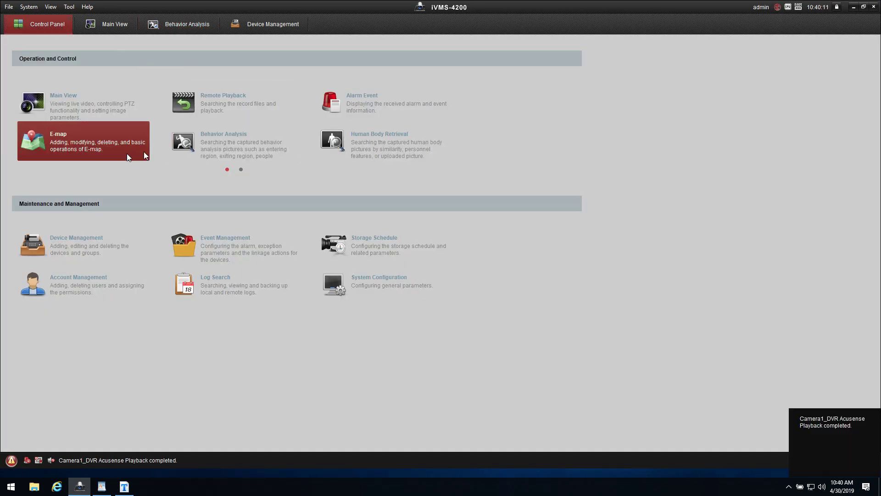
Open the Human Body Retrieval module and select Camera1 for the search
{"action": "left_click", "coordinate": [241, 169]}
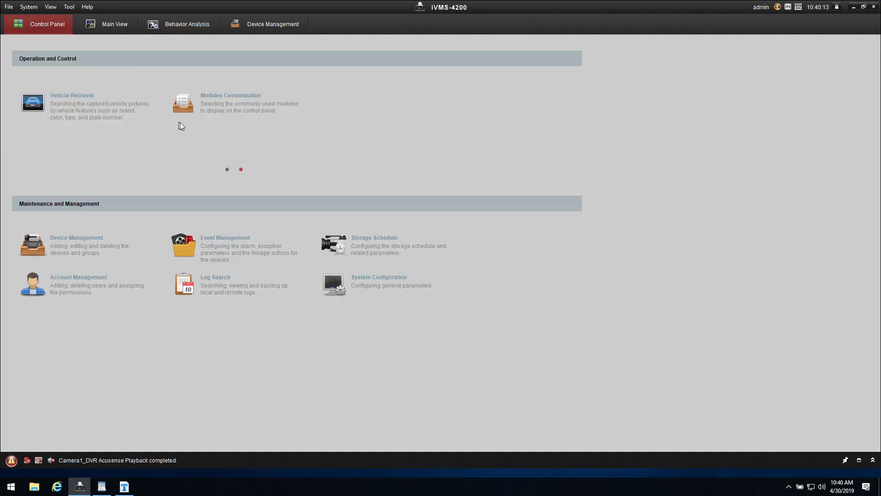
{"action": "left_click", "coordinate": [227, 170]}
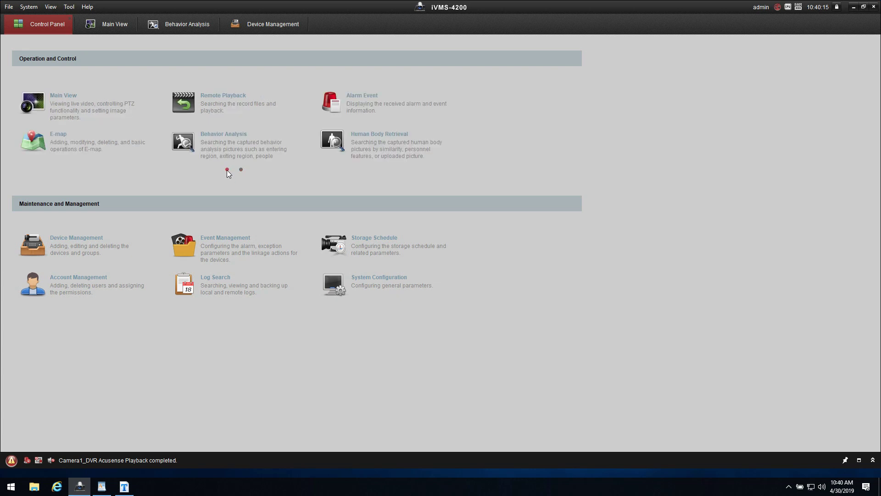
{"action": "left_click", "coordinate": [369, 141]}
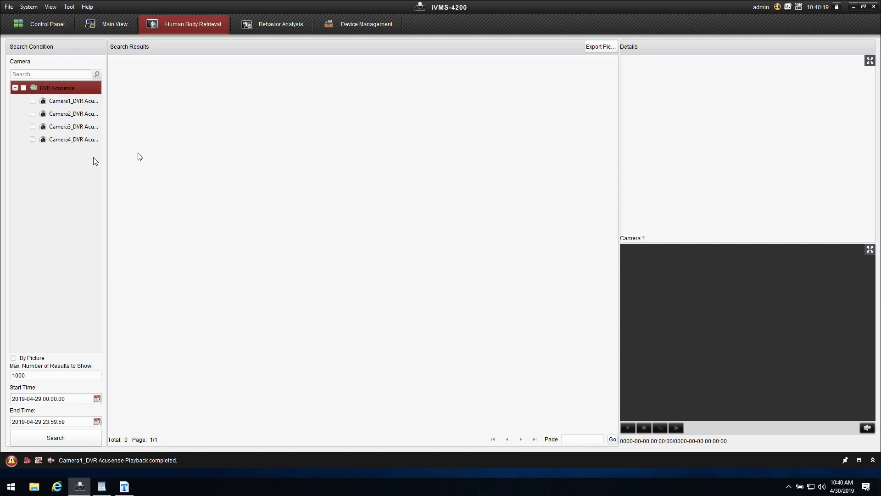
{"action": "left_click", "coordinate": [24, 88]}
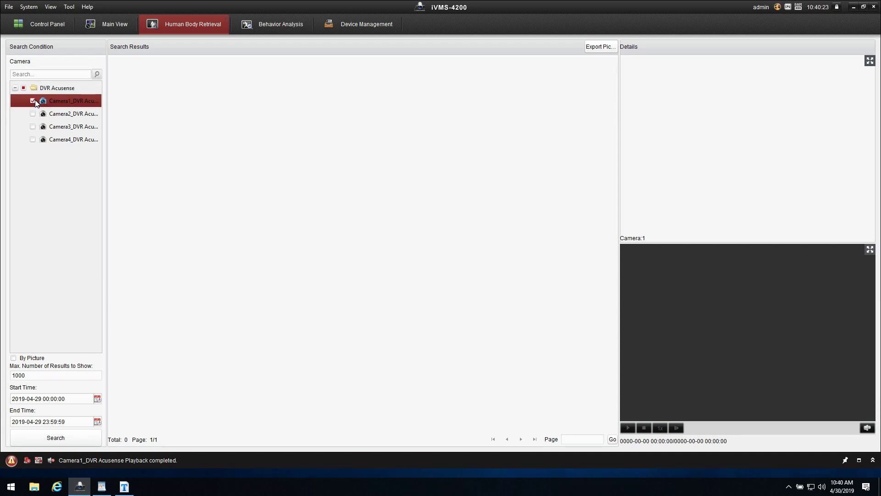
Search through an end time of 2019-04-30 and play back the one matching capture
{"action": "left_click", "coordinate": [37, 373]}
{"action": "left_click", "coordinate": [98, 421]}
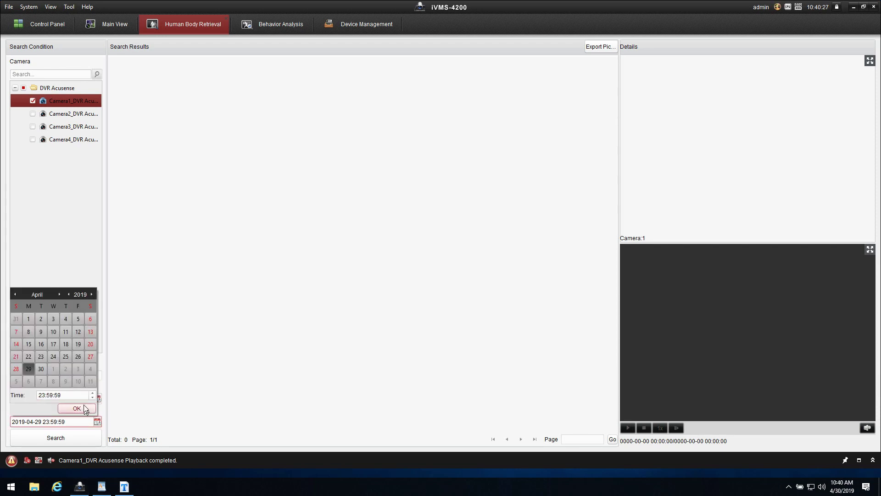
{"action": "left_click", "coordinate": [41, 369]}
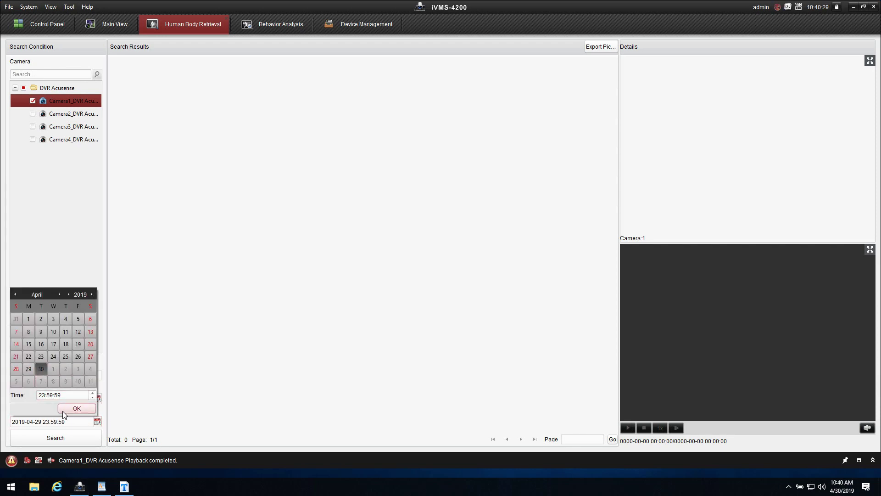
{"action": "left_click", "coordinate": [79, 408]}
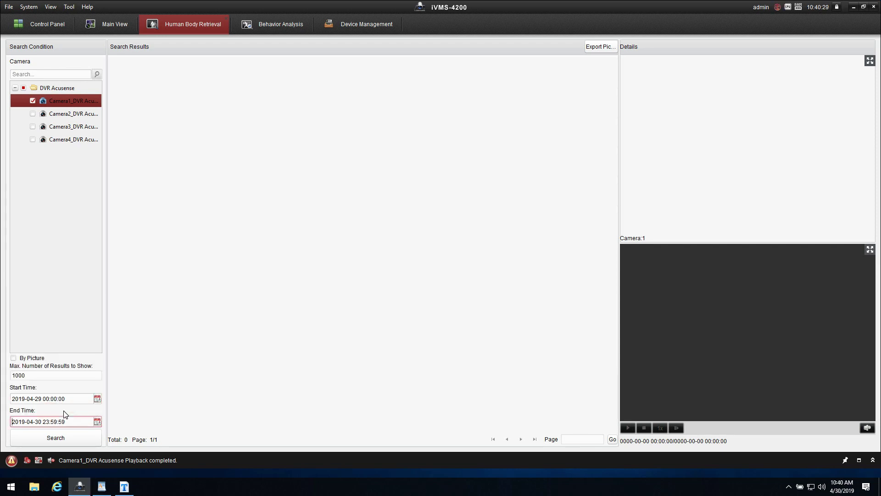
{"action": "left_click", "coordinate": [65, 436]}
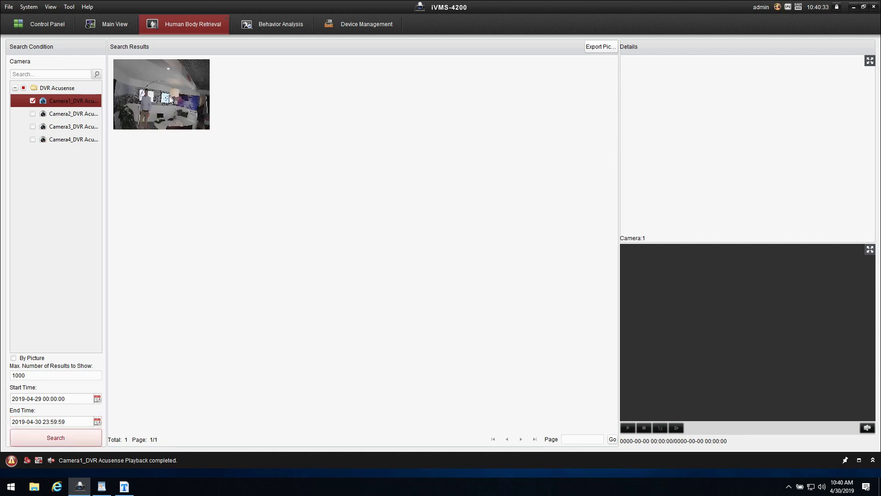
{"action": "left_click", "coordinate": [170, 99]}
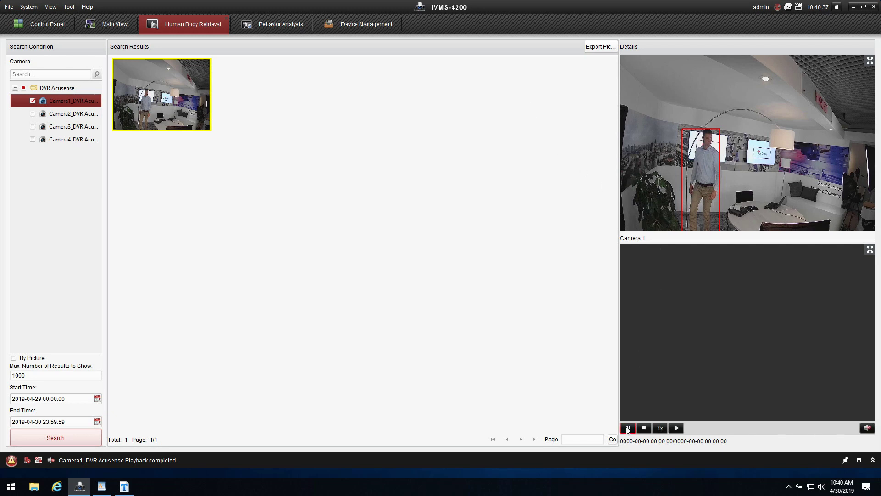
{"action": "left_click", "coordinate": [628, 429]}
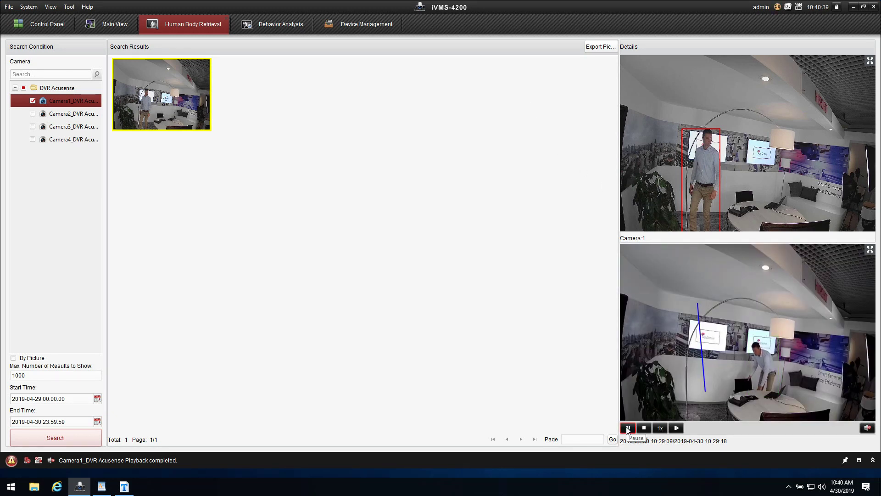